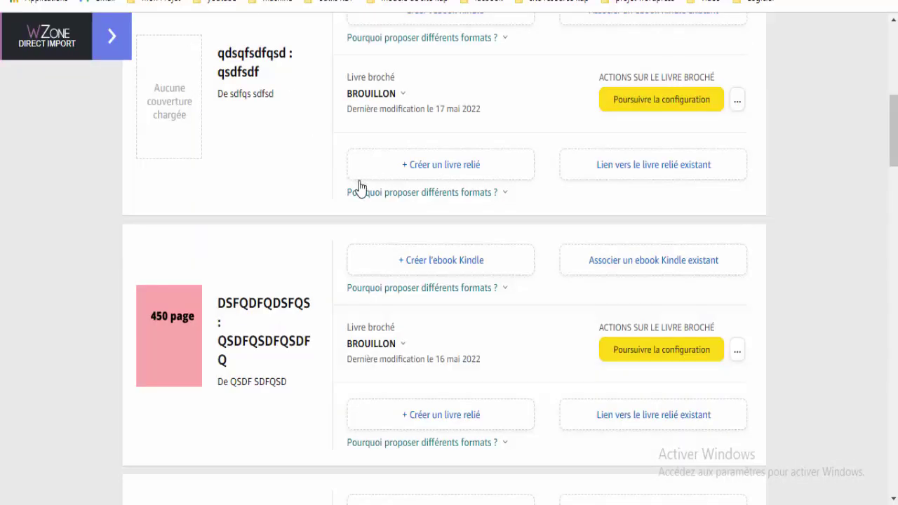
# Step: Read the explanation of why to offer a hardcover format for the first book on the bookshelf
pyautogui.click(372, 188)
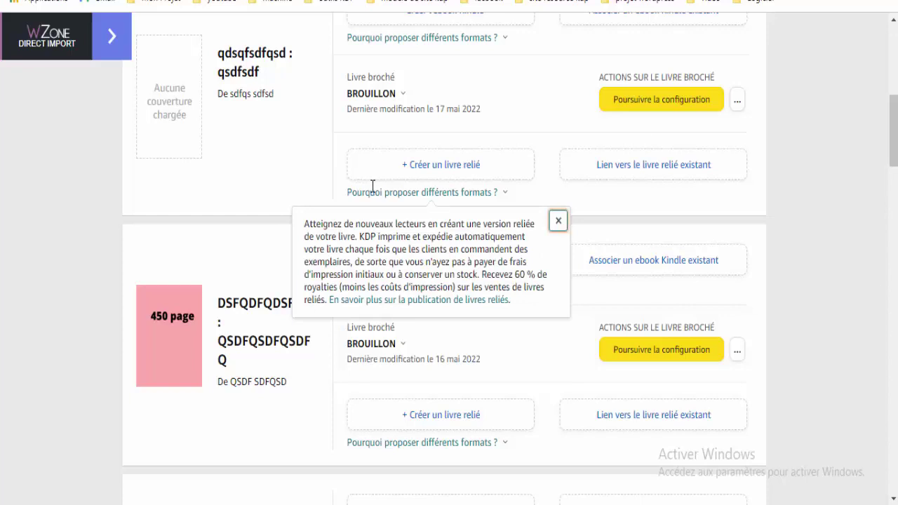
pyautogui.scroll(7, 373, 187)
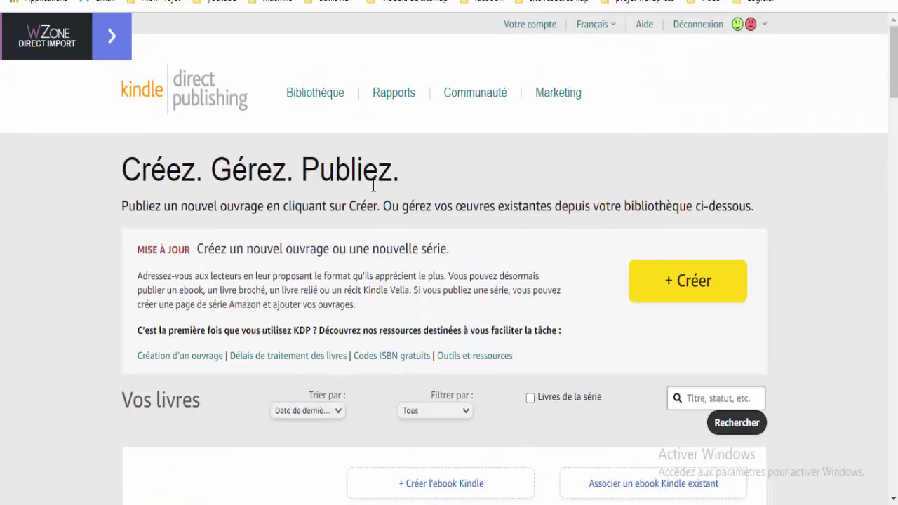
pyautogui.scroll(-4, 372, 188)
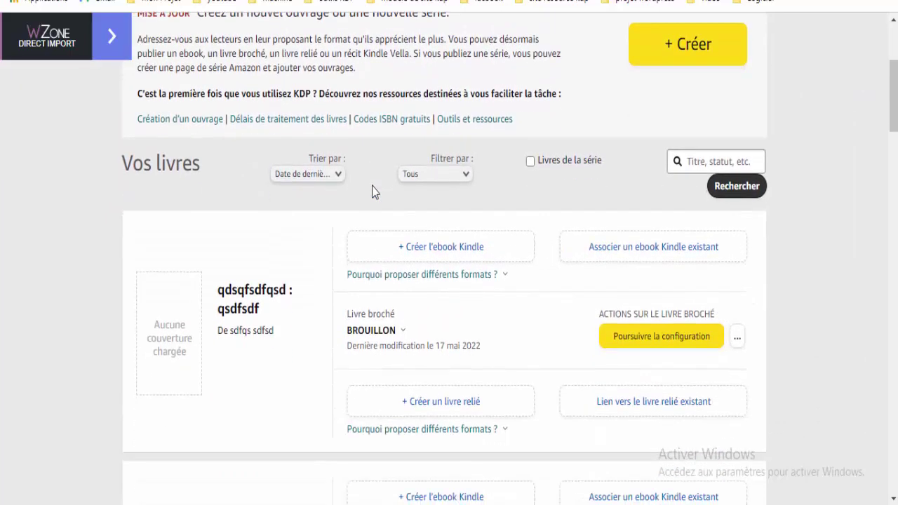
pyautogui.scroll(-4, 373, 190)
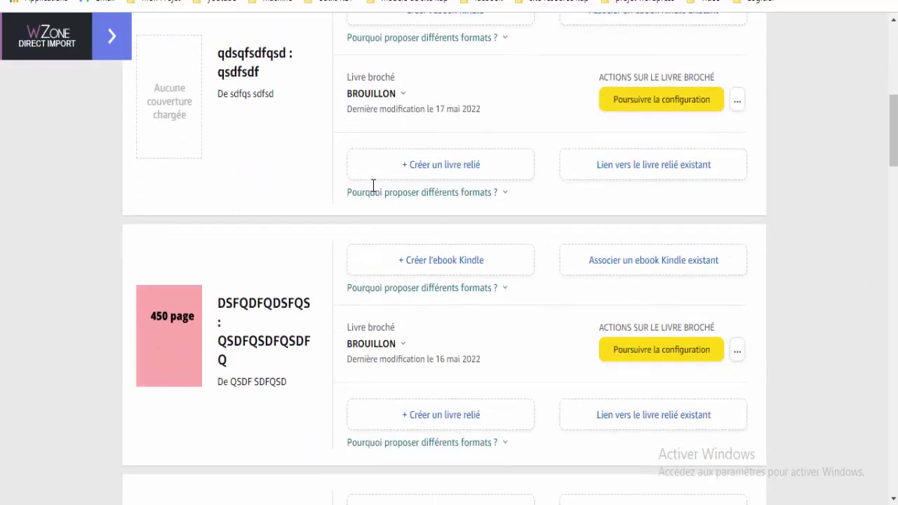
pyautogui.click(372, 192)
pyautogui.click(243, 130)
# Step: Examine the actions offered for the first paperback draft, "qdsqfsdfqsd", looking for the option to delete the paperback
pyautogui.click(736, 101)
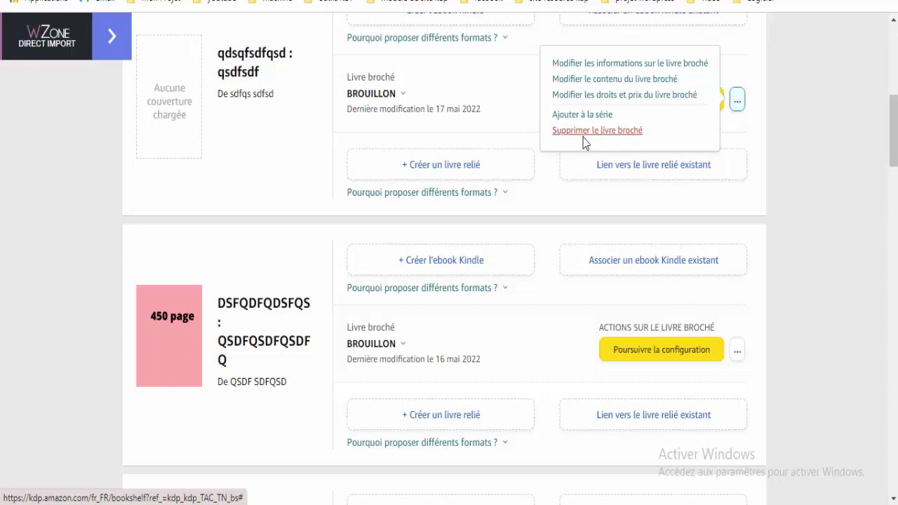
pyautogui.click(513, 145)
pyautogui.click(736, 100)
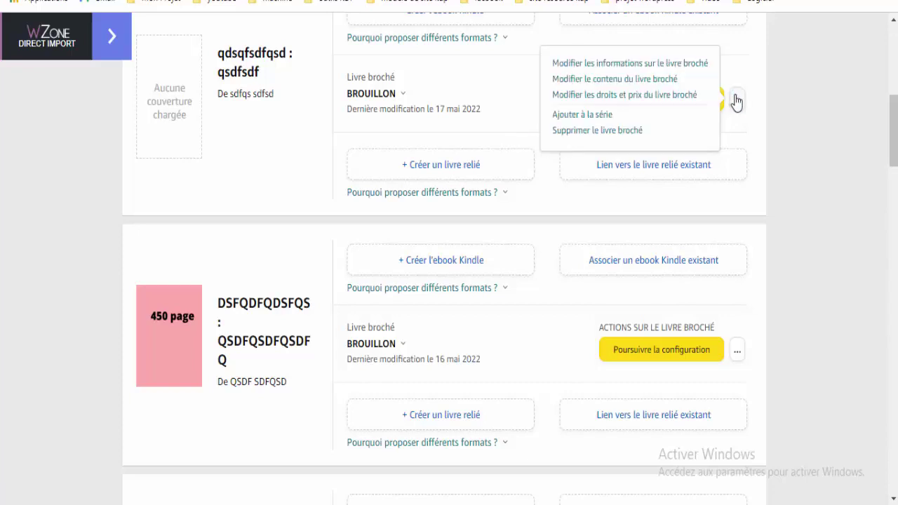
pyautogui.click(421, 274)
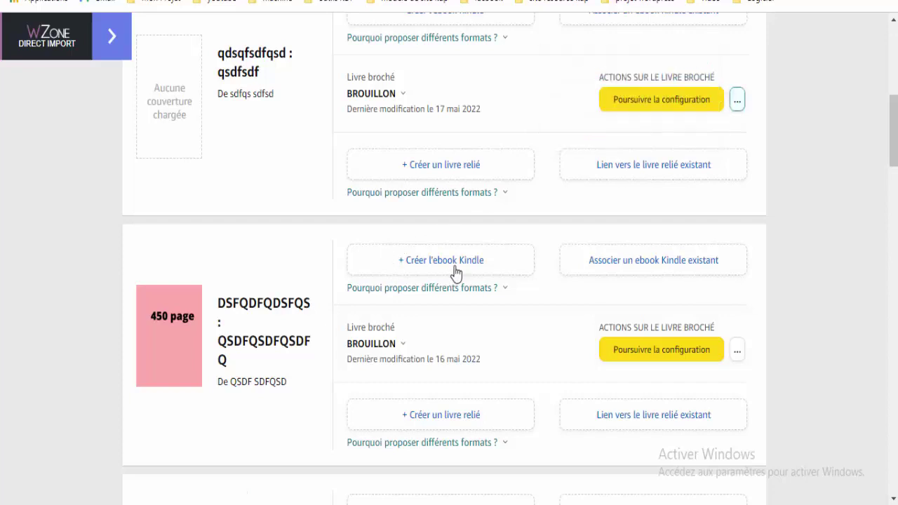
pyautogui.click(738, 101)
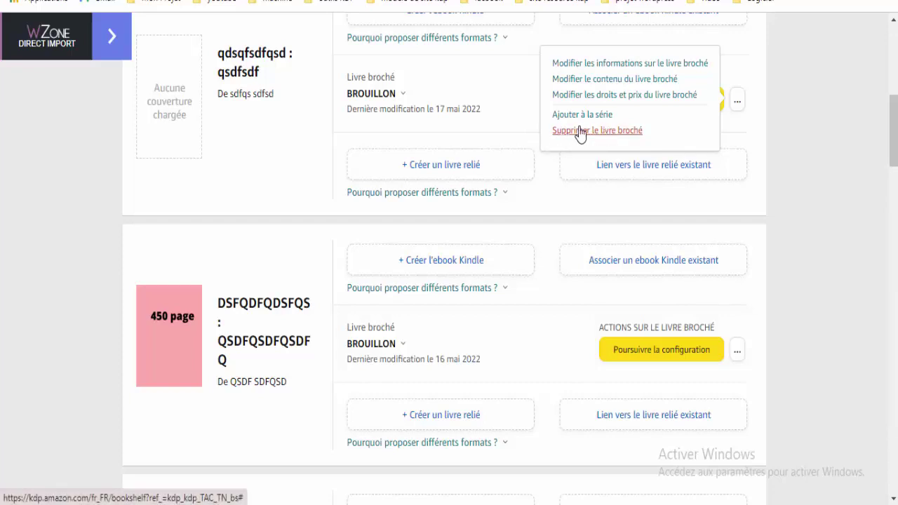
pyautogui.click(431, 130)
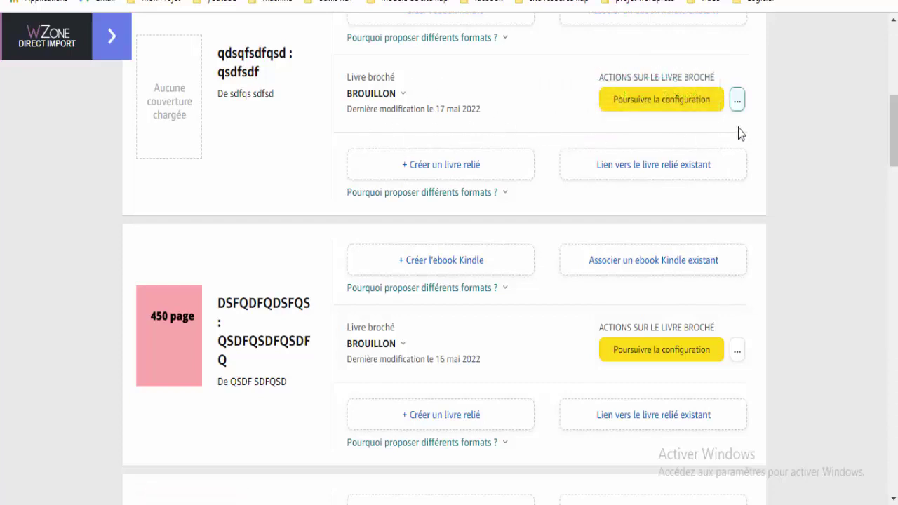
pyautogui.click(737, 101)
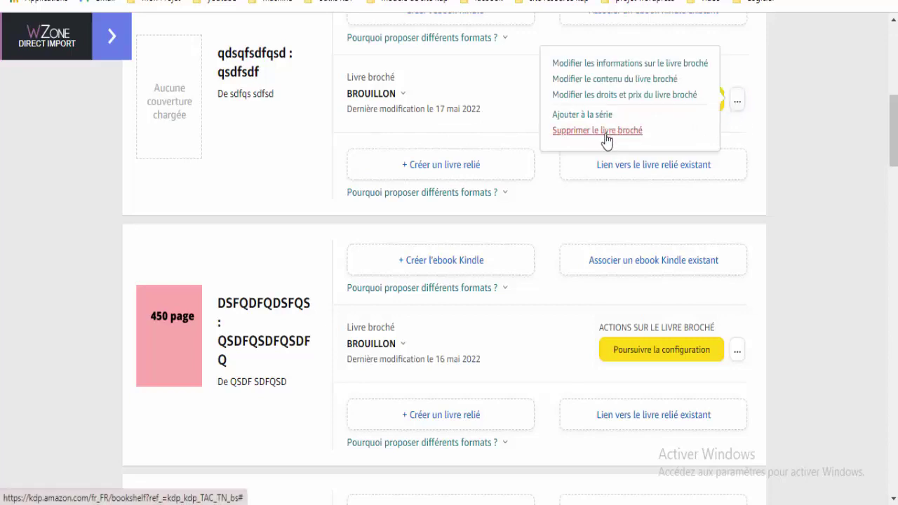
pyautogui.click(324, 115)
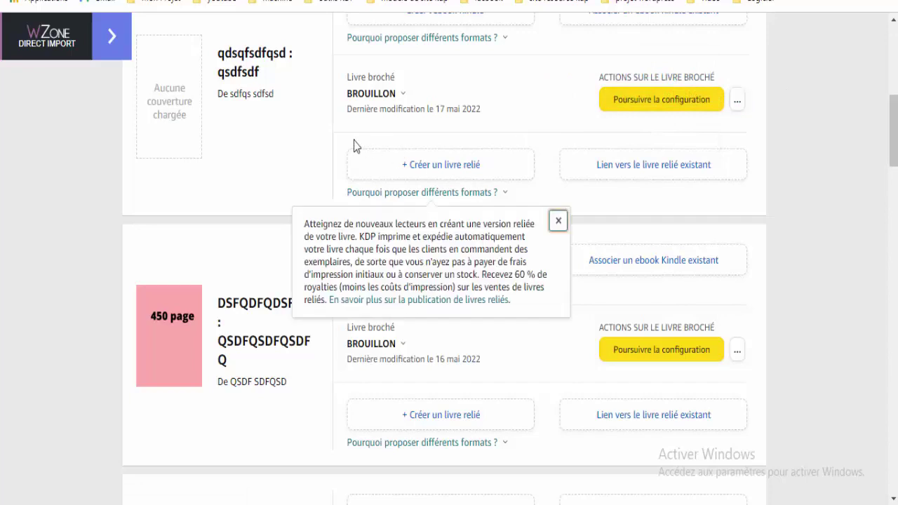
# Step: Compare the paperback actions of the draft with the "450 page" cover against those of the draft without a cover
pyautogui.scroll(1, 679, 138)
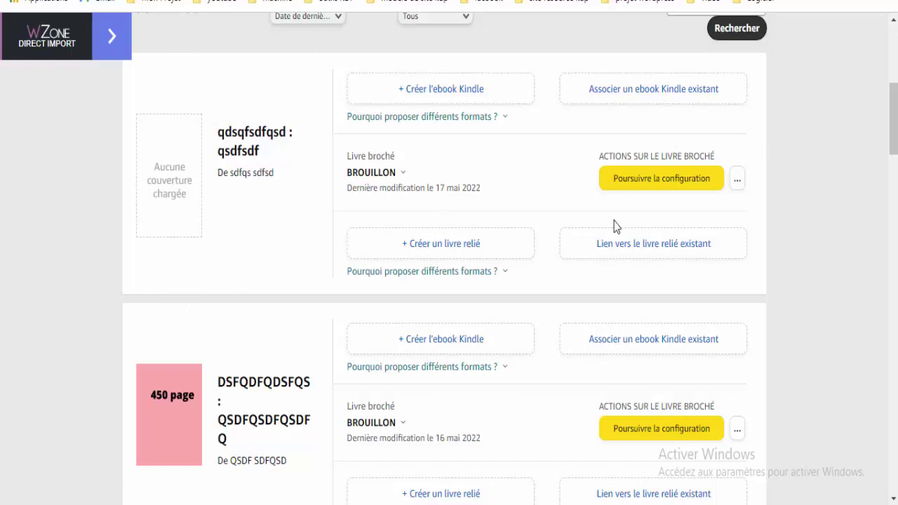
pyautogui.scroll(-1, 615, 226)
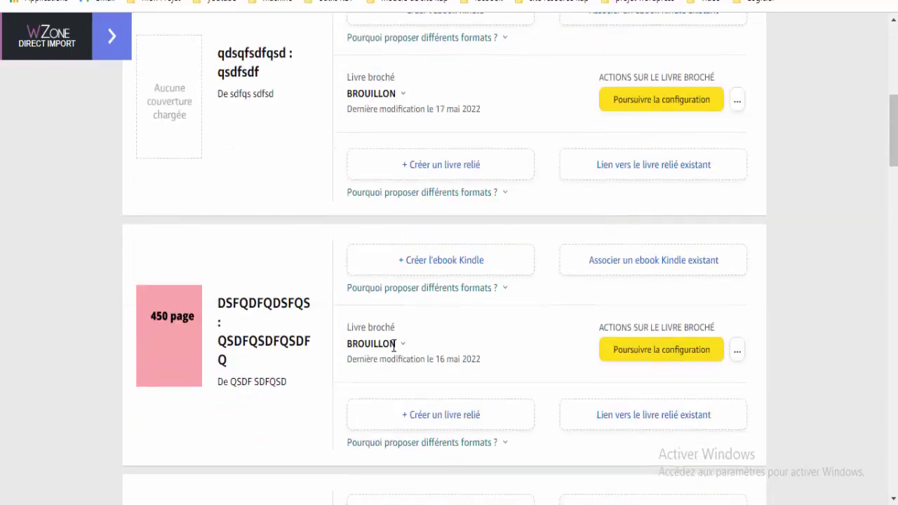
pyautogui.click(403, 343)
pyautogui.click(736, 349)
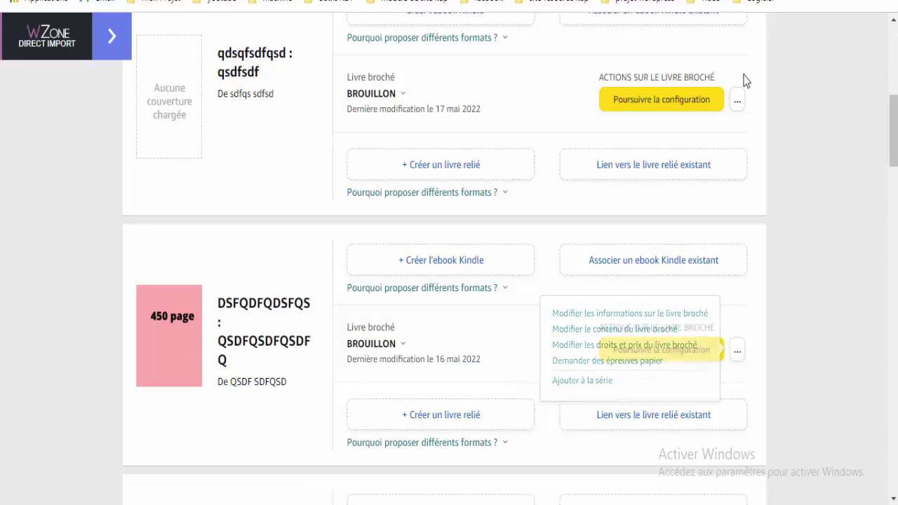
pyautogui.click(736, 100)
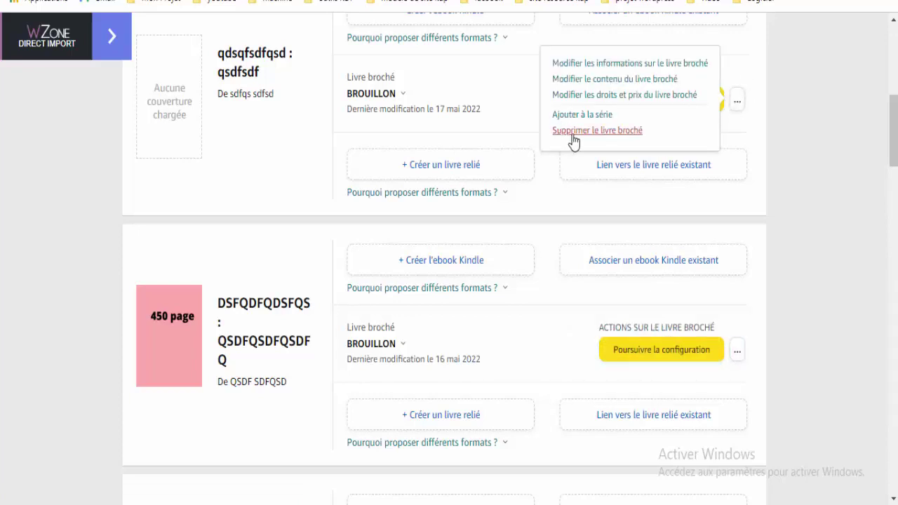
pyautogui.click(736, 350)
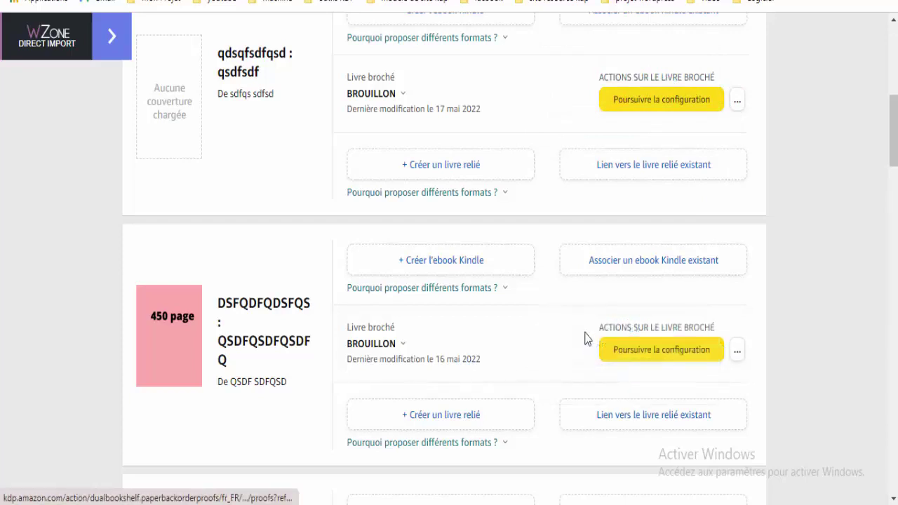
pyautogui.click(409, 192)
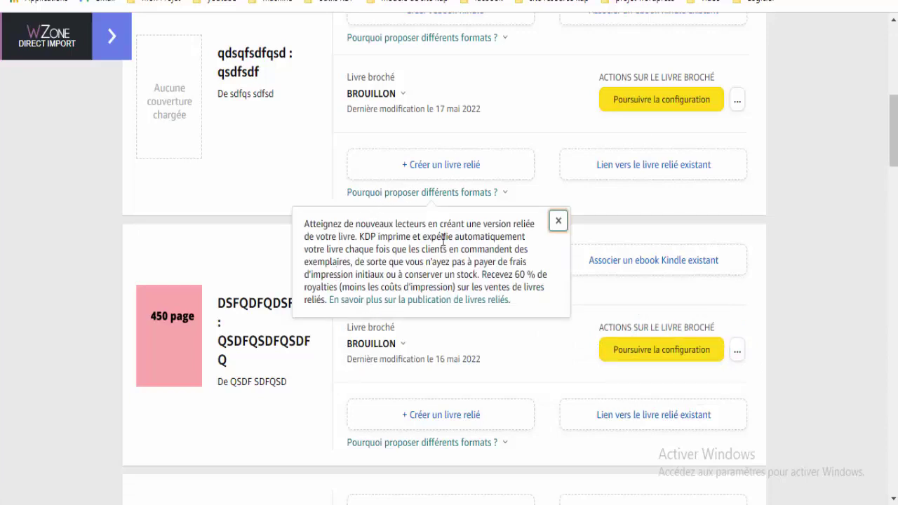
pyautogui.click(604, 220)
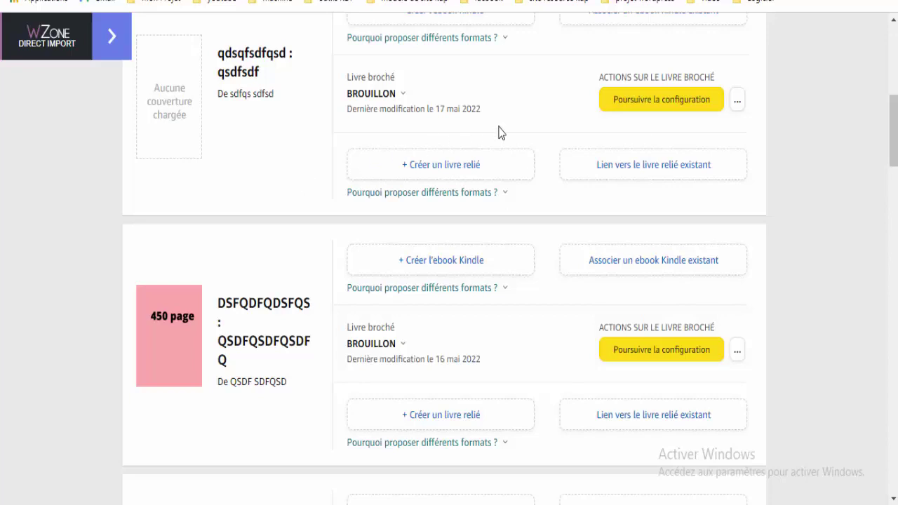
# Step: Open the paperback setup of the draft "qdsqfsdfqsd" in a new browser tab and switch to it
pyautogui.click(736, 103)
pyautogui.click(771, 148)
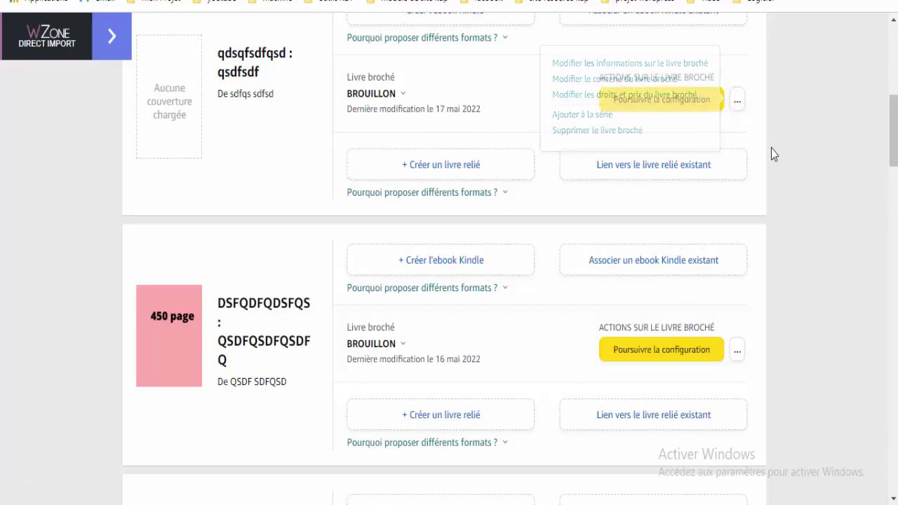
pyautogui.rightClick(661, 105)
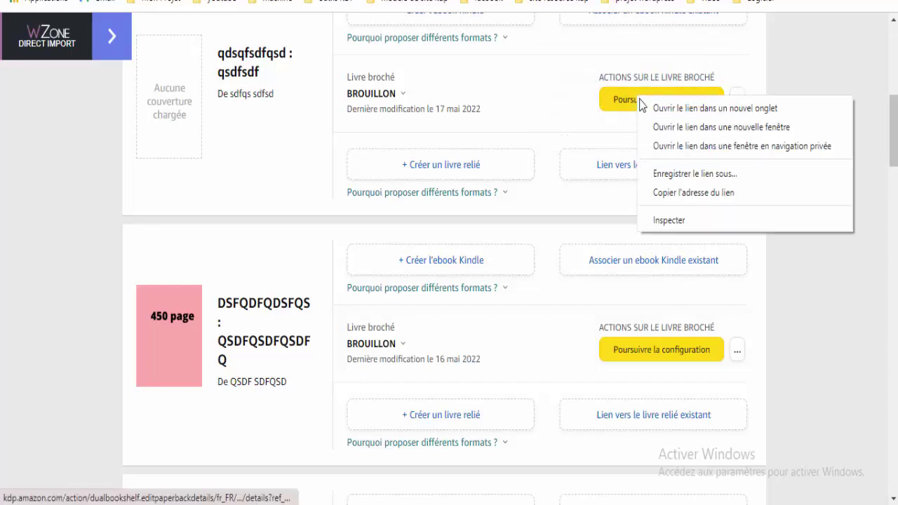
pyautogui.click(656, 106)
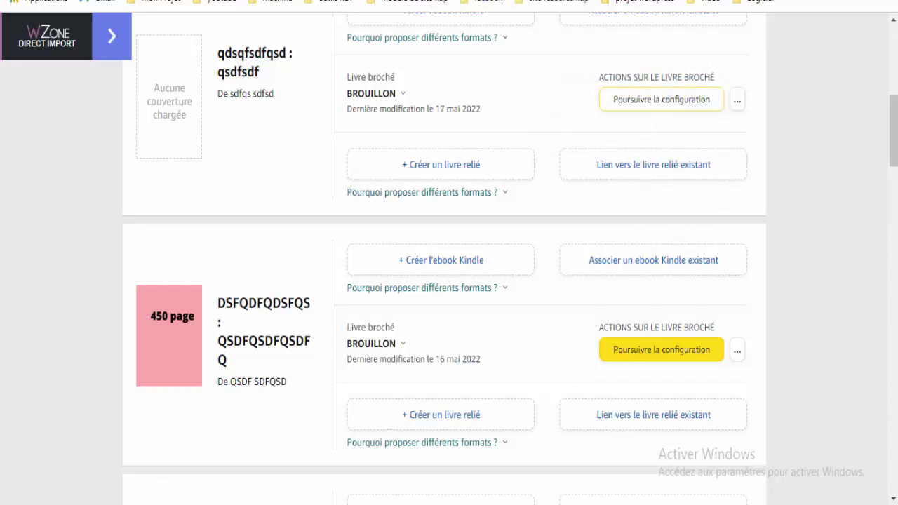
pyautogui.hotkey('ctrl', 'Tab')
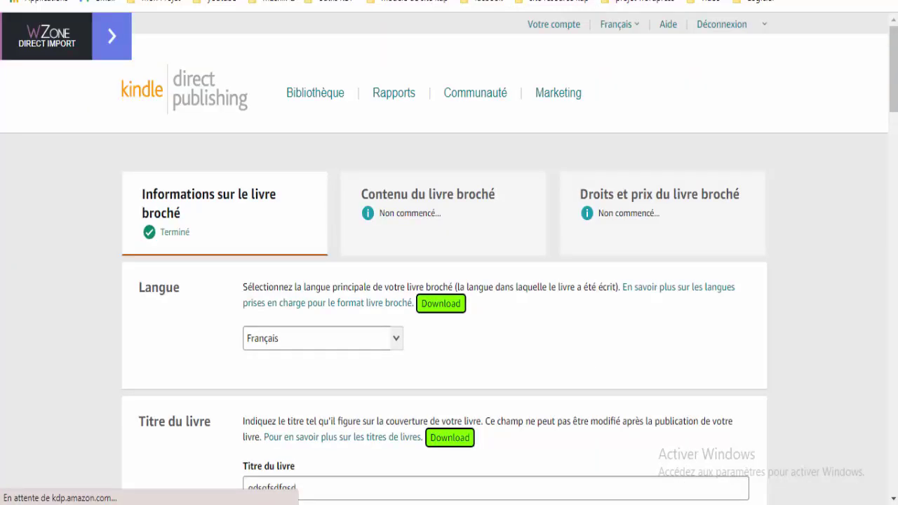
# Step: Review the paperback details of "qdsqfsdfqsd", then save them and continue to the content stage
pyautogui.scroll(-4, 510, 227)
pyautogui.scroll(-15, 284, 137)
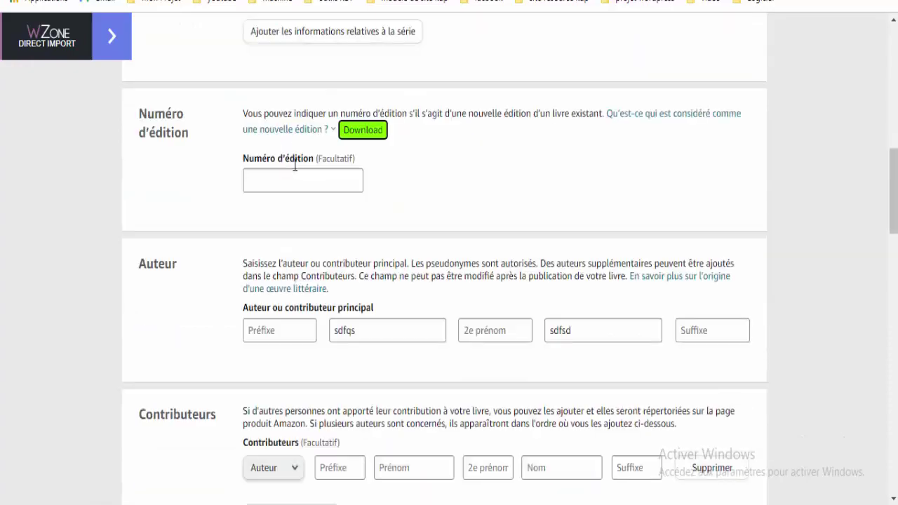
pyautogui.scroll(-6, 417, 172)
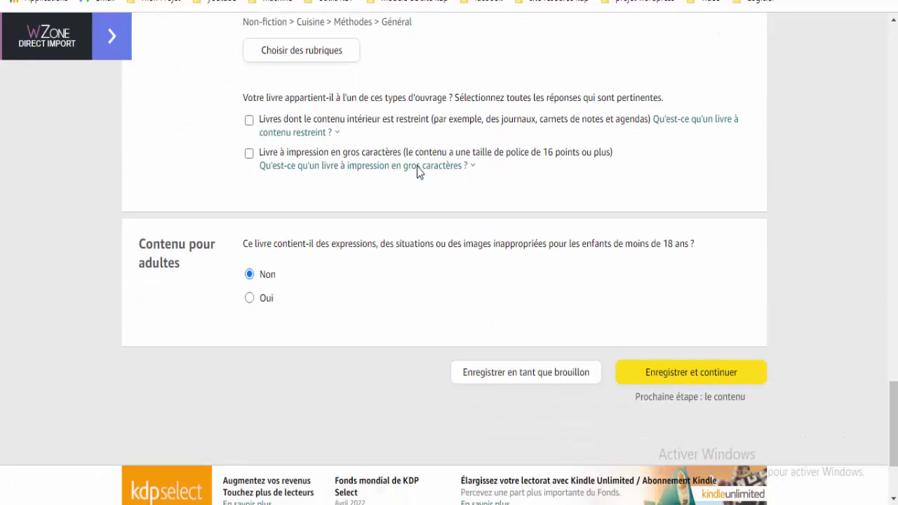
pyautogui.scroll(20, 417, 172)
pyautogui.scroll(8, 418, 172)
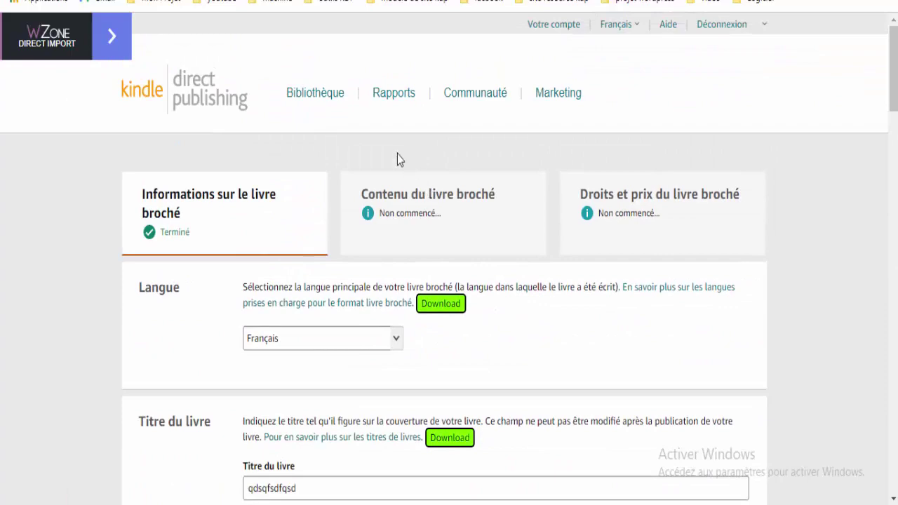
pyautogui.scroll(-1, 400, 213)
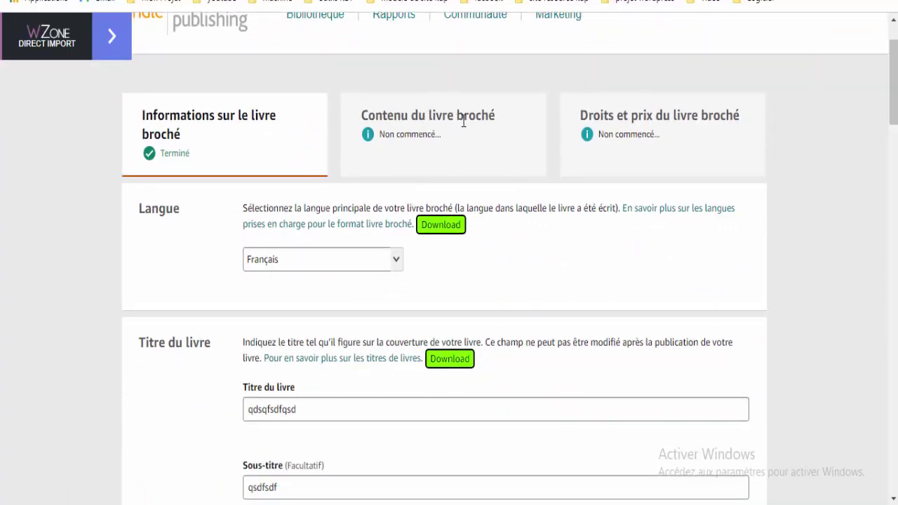
pyautogui.scroll(-20, 491, 218)
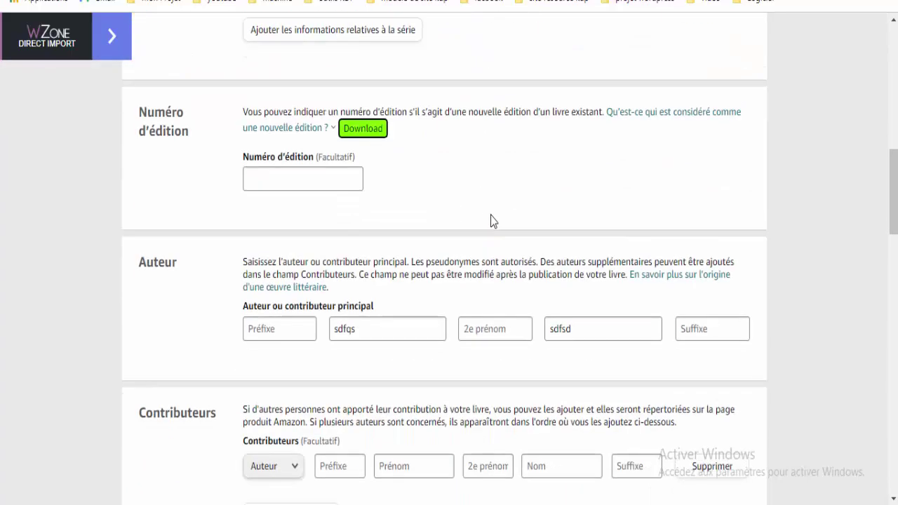
pyautogui.scroll(-4, 501, 214)
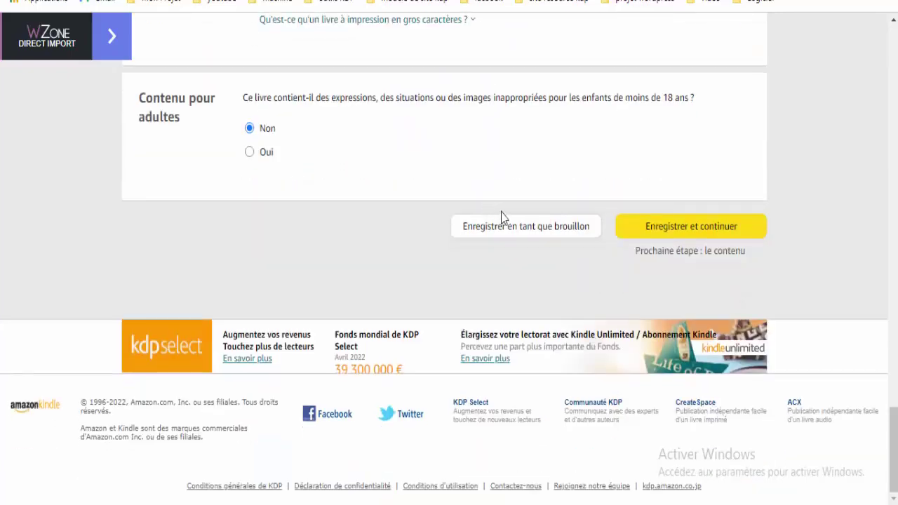
pyautogui.click(641, 234)
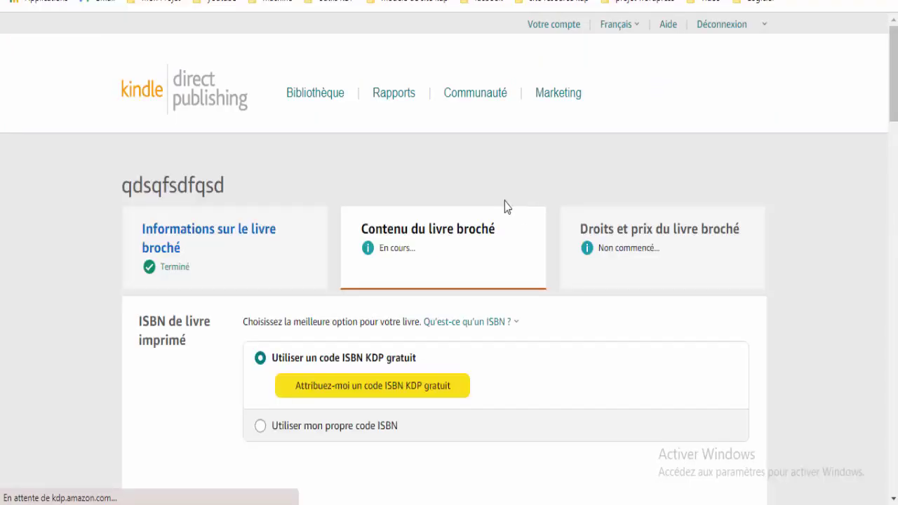
pyautogui.scroll(-5, 395, 184)
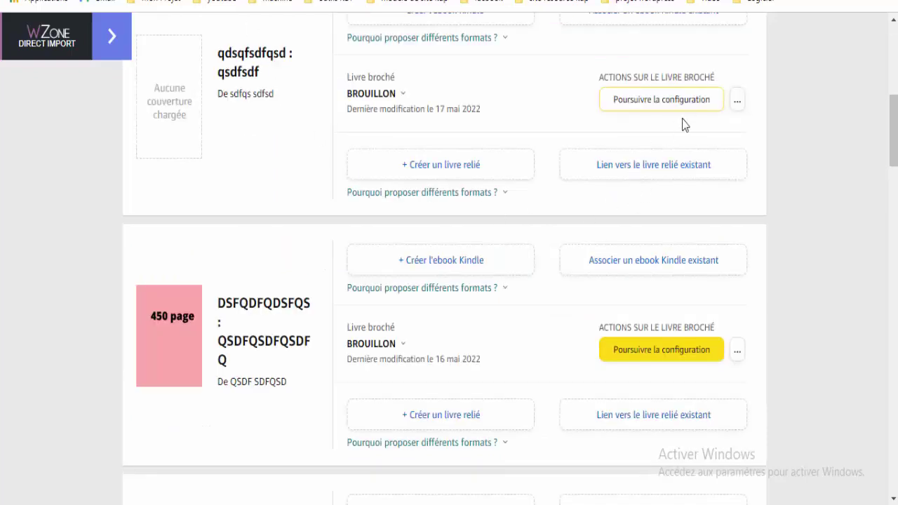
# Step: Check the first draft's paperback actions on the bookshelf again for the delete option
pyautogui.click(734, 106)
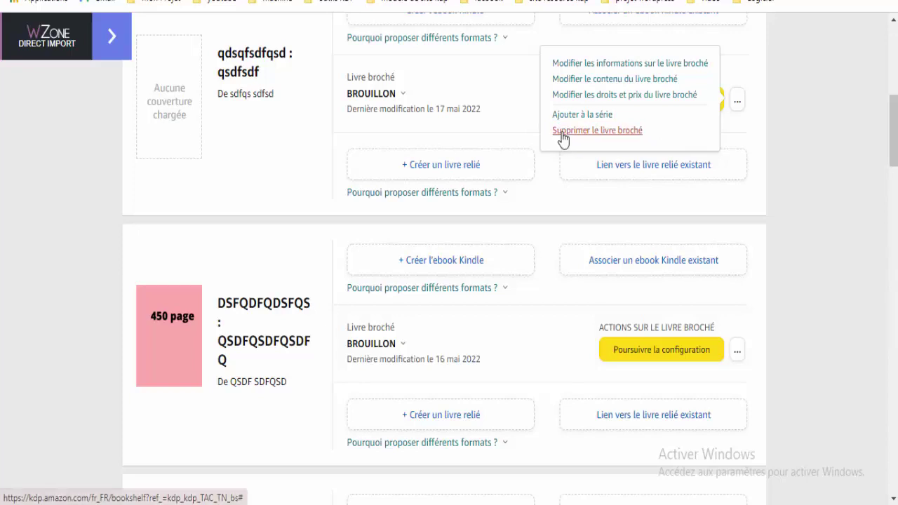
pyautogui.click(439, 104)
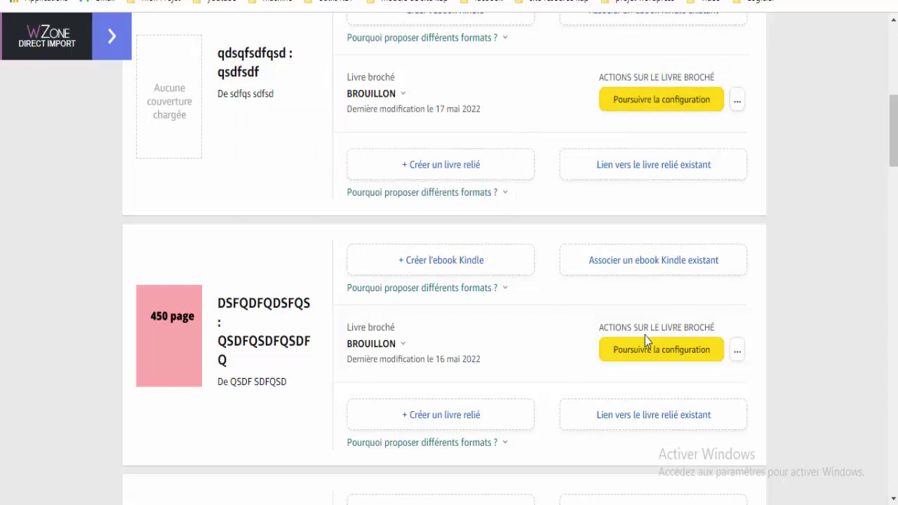
# Step: Open the paperback setup of the draft "DSFQDFQDSFQS" in a new browser tab and switch to it
pyautogui.rightClick(702, 349)
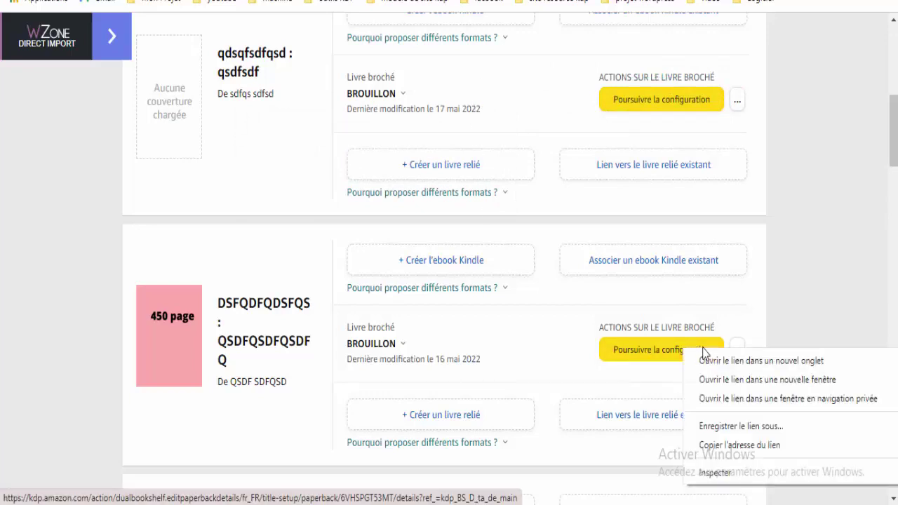
pyautogui.click(705, 361)
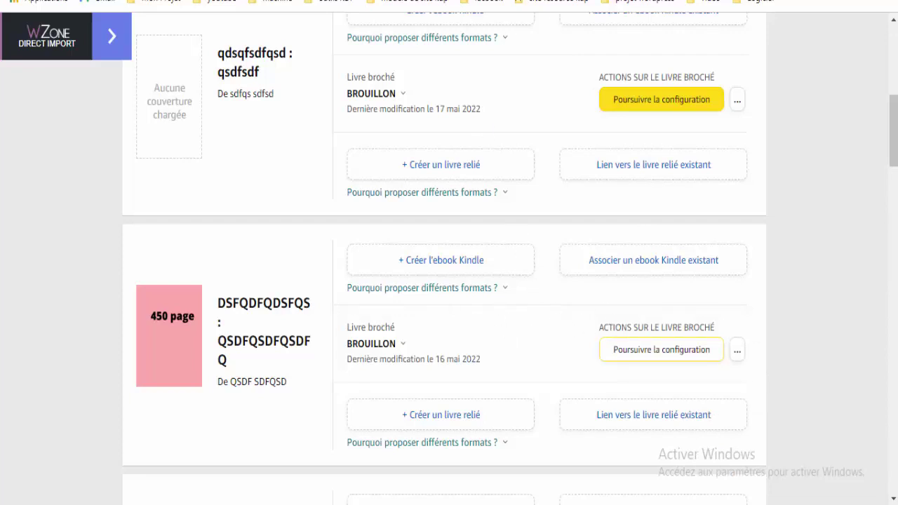
pyautogui.click(660, 99)
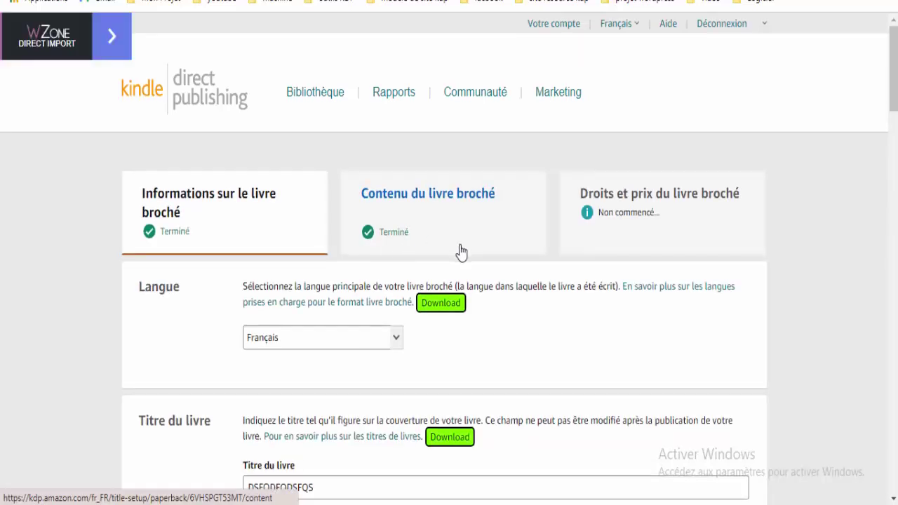
# Step: Review the paperback details of "DSFQDFQDSFQS", then save them and continue to the content stage
pyautogui.scroll(-2, 460, 253)
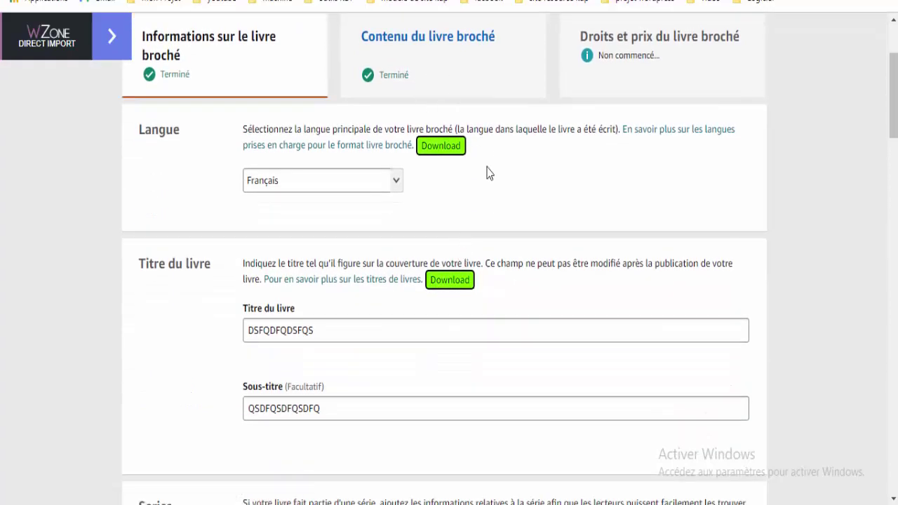
pyautogui.scroll(-10, 511, 220)
pyautogui.scroll(-10, 518, 220)
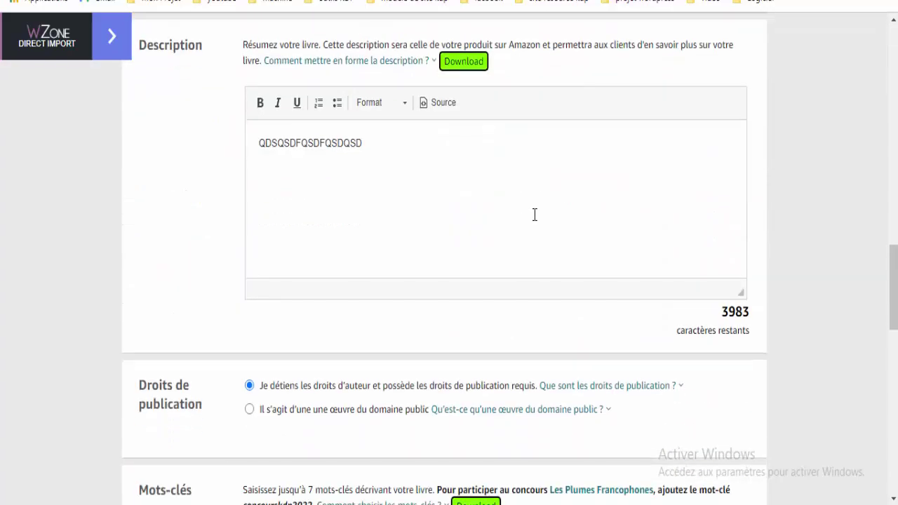
pyautogui.scroll(-4, 535, 223)
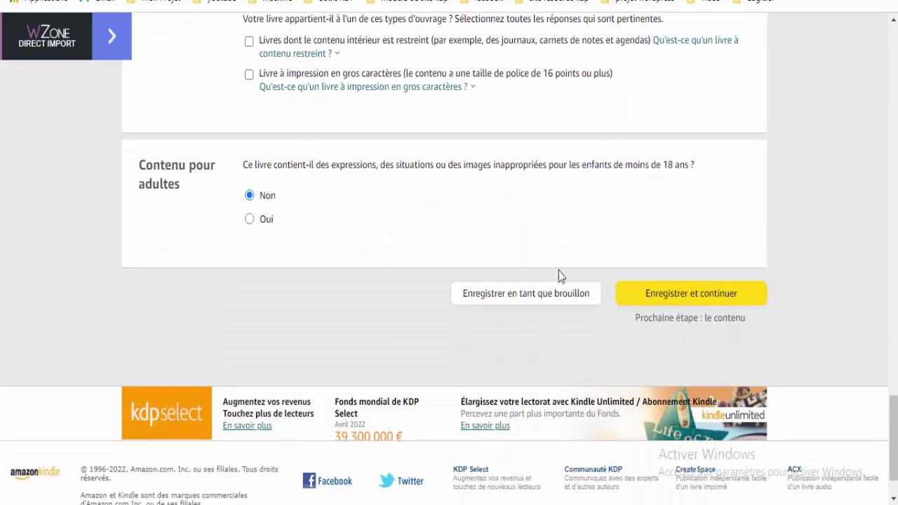
pyautogui.click(681, 302)
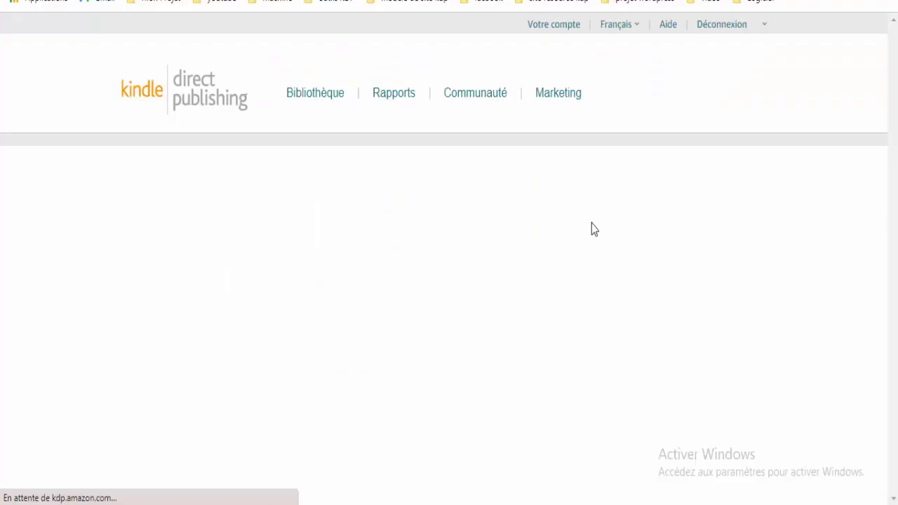
# Step: Examine the content stage of "DSFQDFQDSFQS" from the ISBN and print options through the manuscript and cover to the printing summary
pyautogui.scroll(-3, 450, 218)
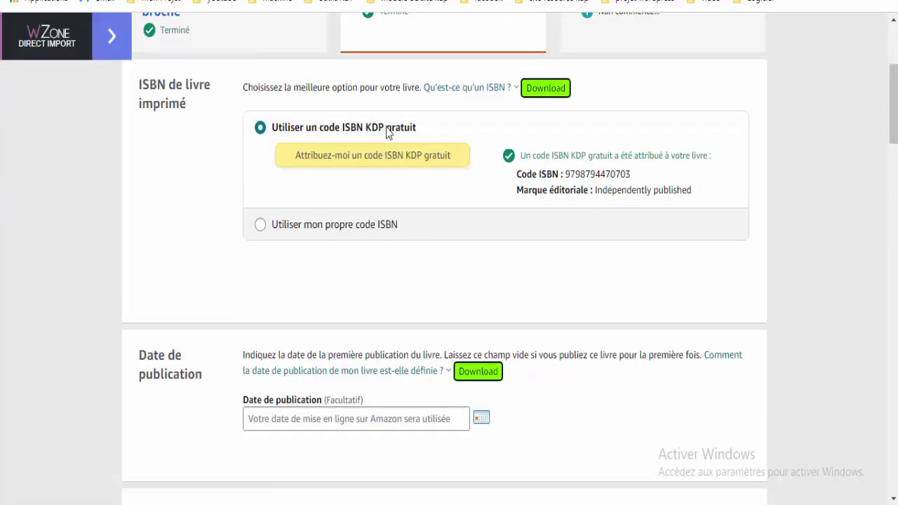
pyautogui.scroll(-1, 457, 182)
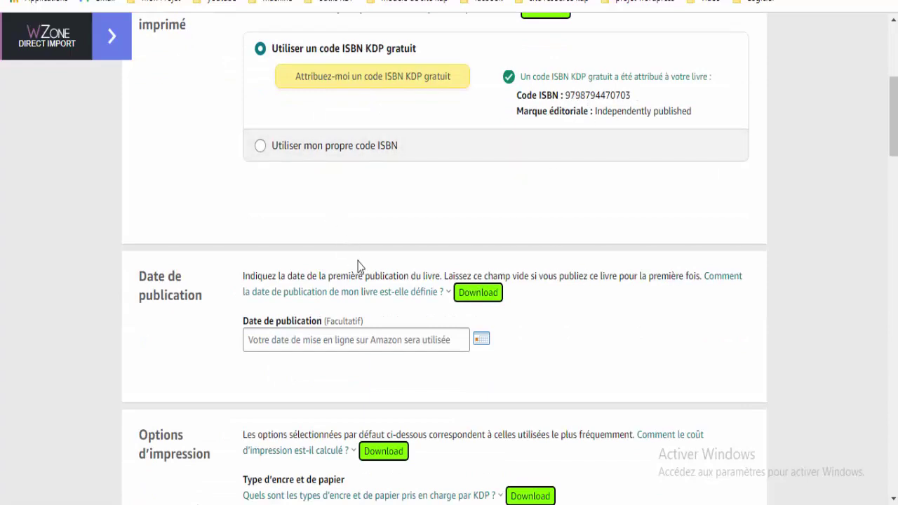
pyautogui.scroll(3, 365, 267)
pyautogui.scroll(-9, 409, 245)
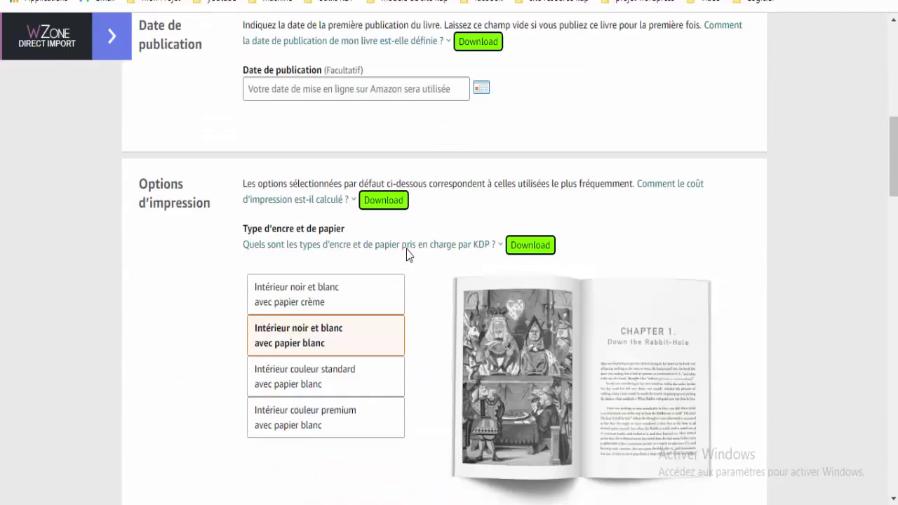
pyautogui.scroll(-8, 409, 255)
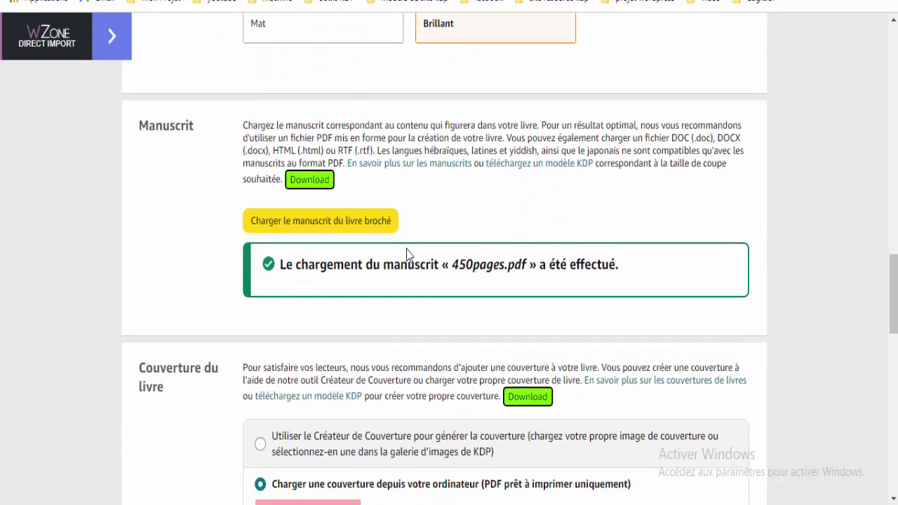
pyautogui.scroll(12, 409, 254)
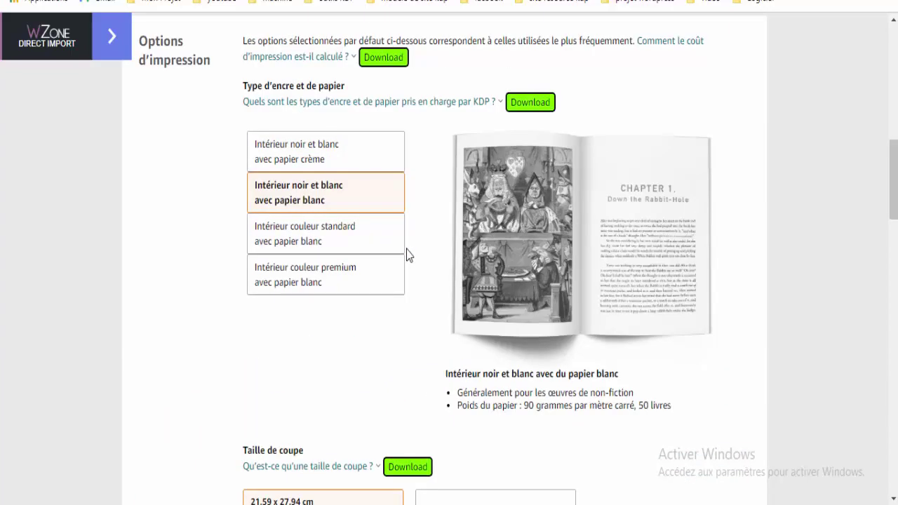
pyautogui.scroll(-7, 409, 255)
pyautogui.scroll(-10, 409, 254)
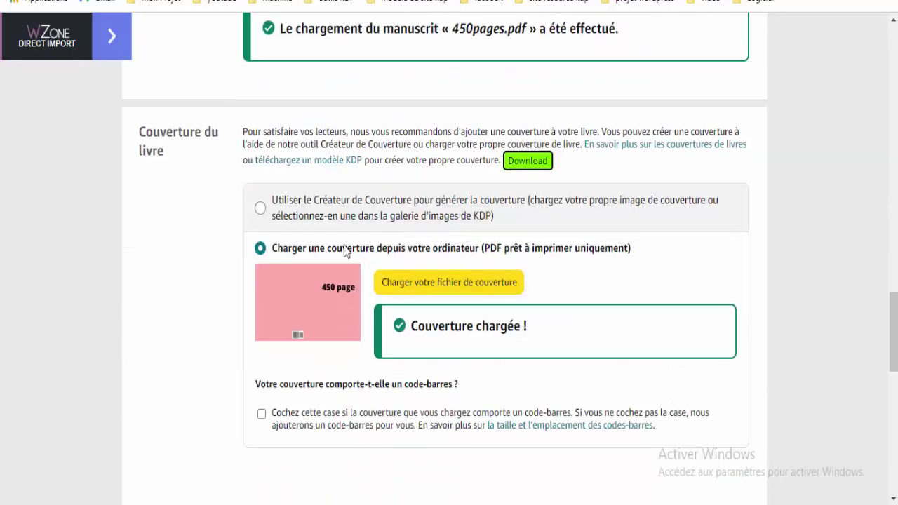
pyautogui.scroll(-5, 379, 173)
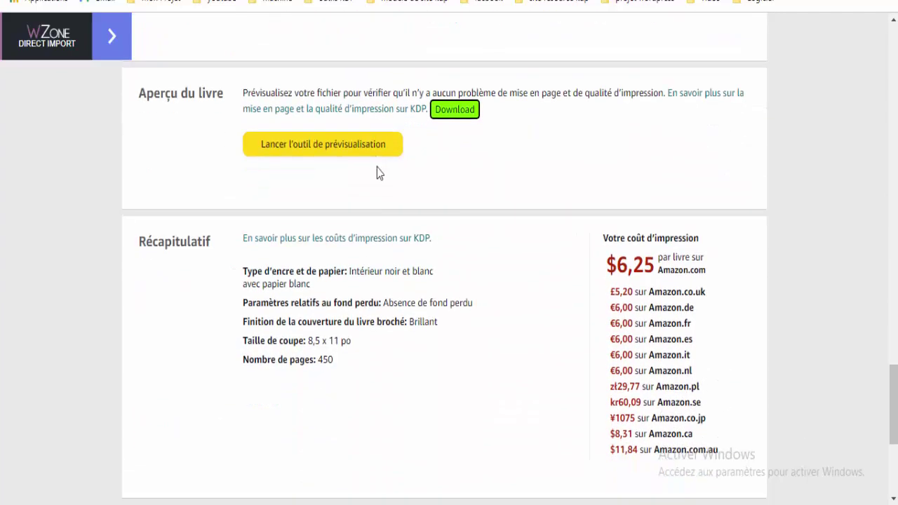
# Step: Recheck the uploaded cover, manuscript, print options and ISBN assignment of "DSFQDFQDSFQS", going back up to the stage overview
pyautogui.scroll(7, 381, 176)
pyautogui.scroll(1, 393, 175)
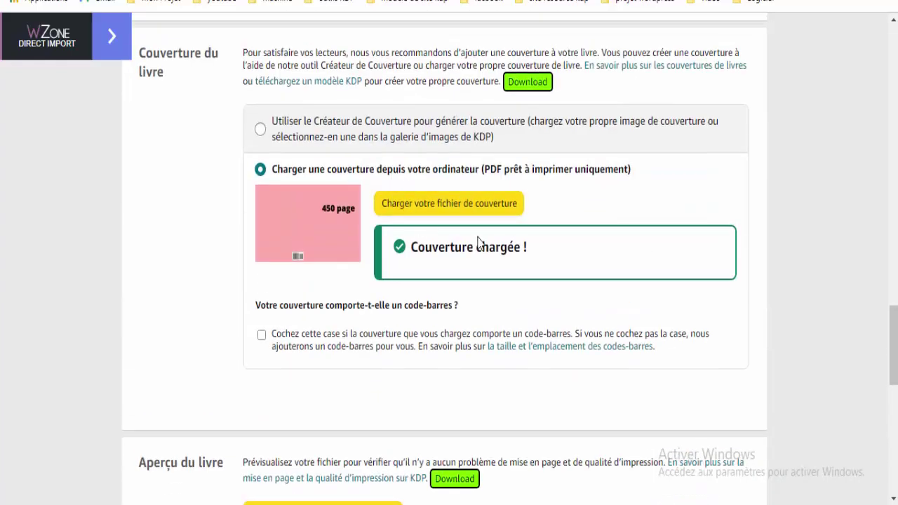
pyautogui.scroll(2, 421, 246)
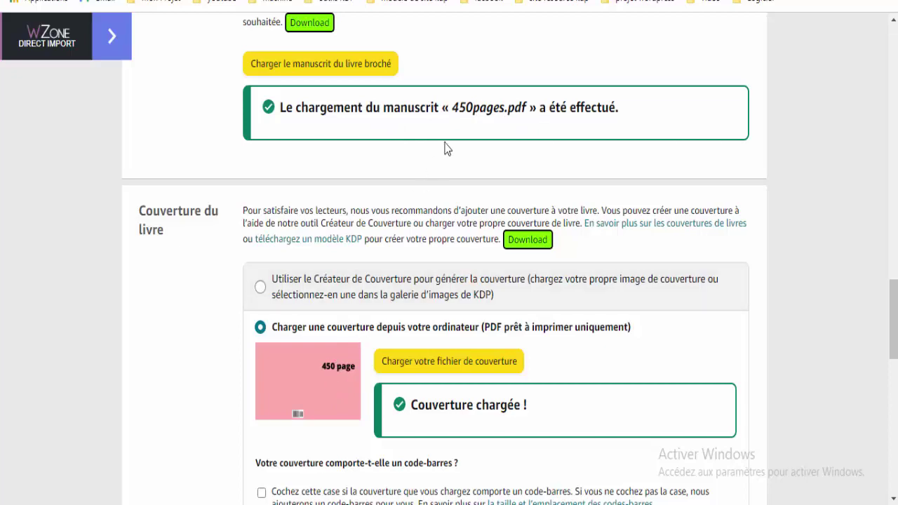
pyautogui.scroll(11, 368, 238)
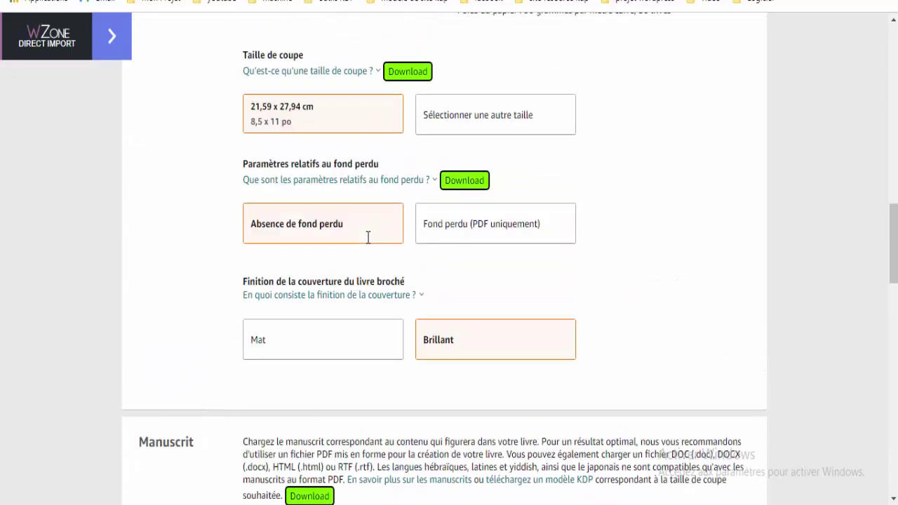
pyautogui.scroll(10, 367, 245)
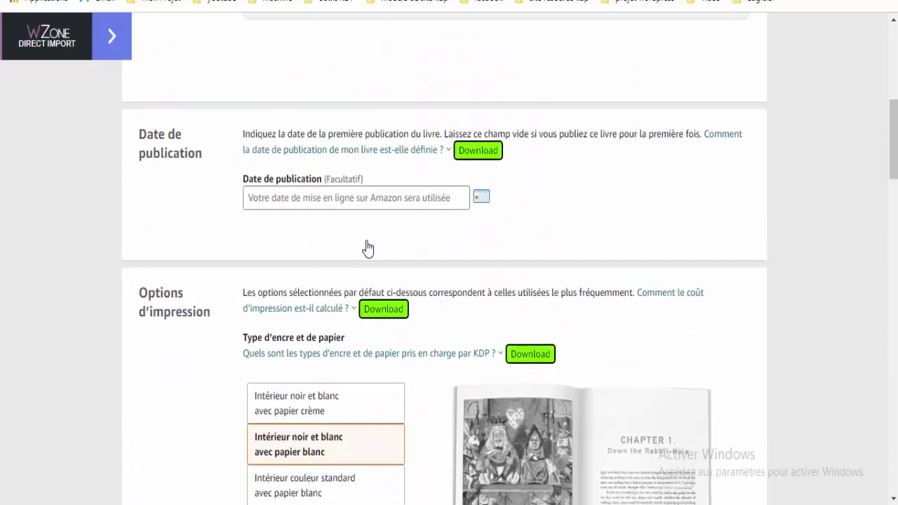
pyautogui.scroll(3, 366, 242)
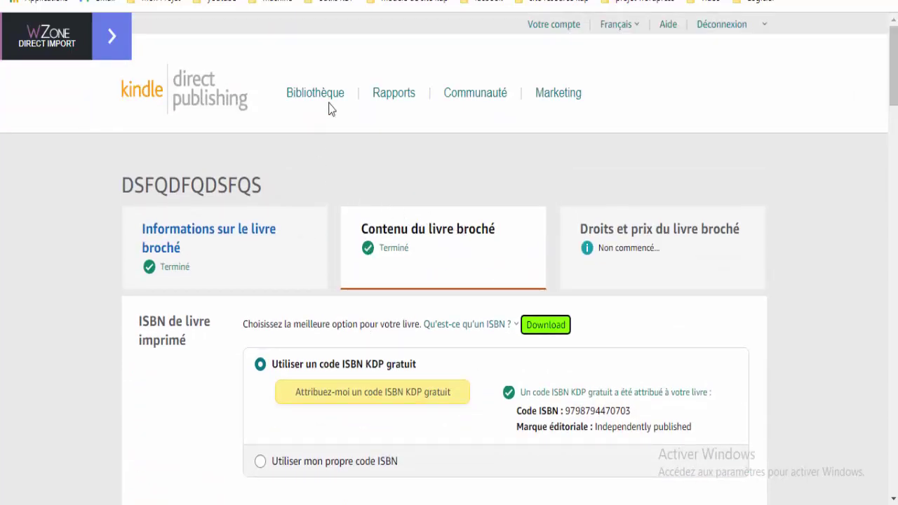
# Step: Return to the bookshelf and delete the paperback draft "qdsqfsdfqsd", confirming the deletion
pyautogui.scroll(-5, 444, 252)
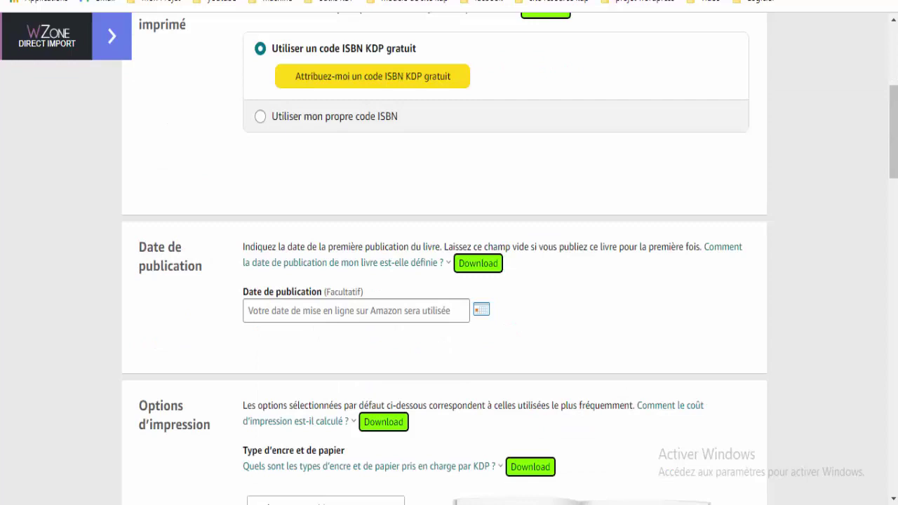
pyautogui.hotkey('alt', 'Left')
pyautogui.scroll(3, 707, 233)
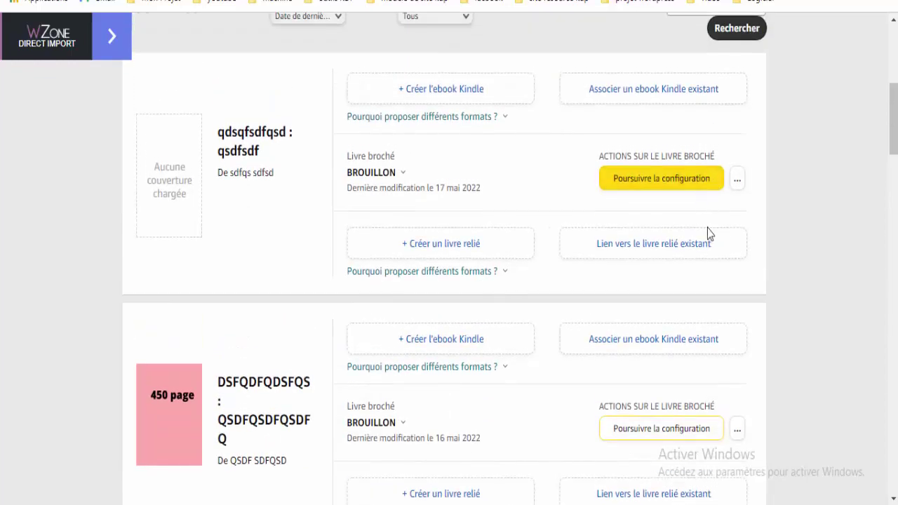
pyautogui.click(742, 263)
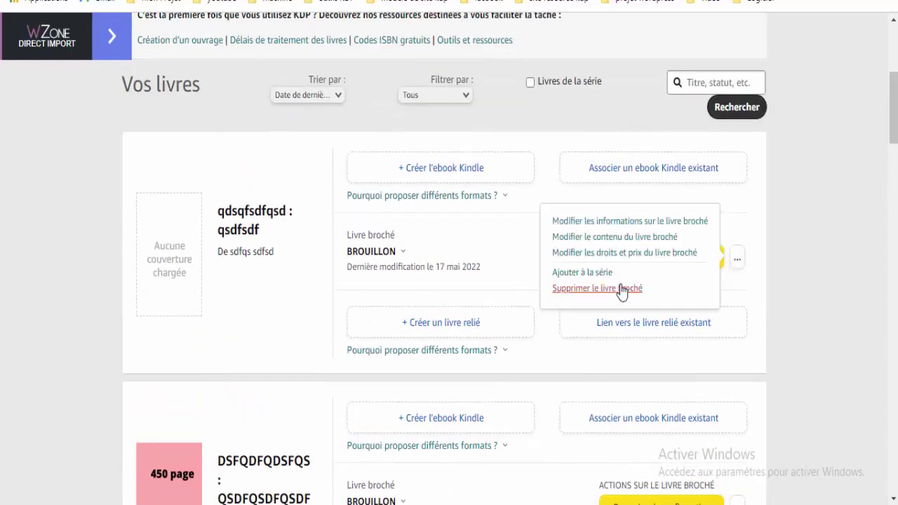
pyautogui.click(589, 295)
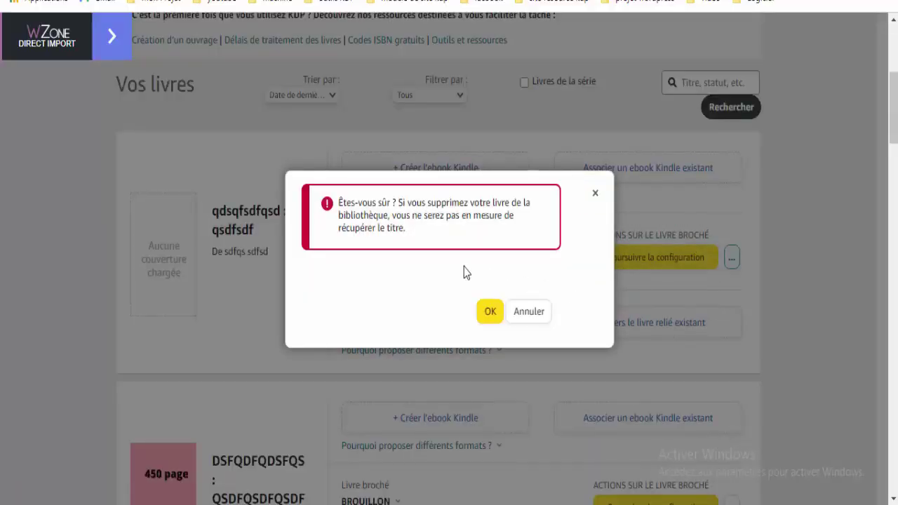
pyautogui.click(489, 311)
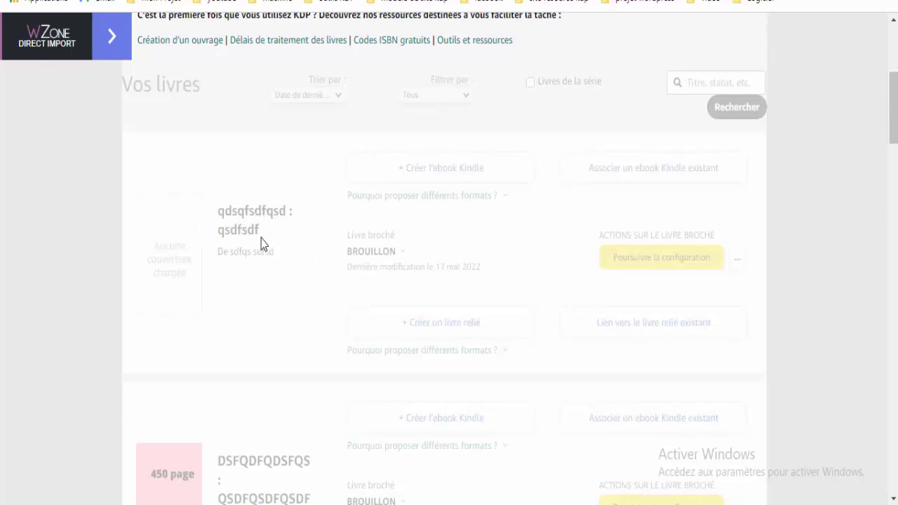
pyautogui.moveTo(398, 246)
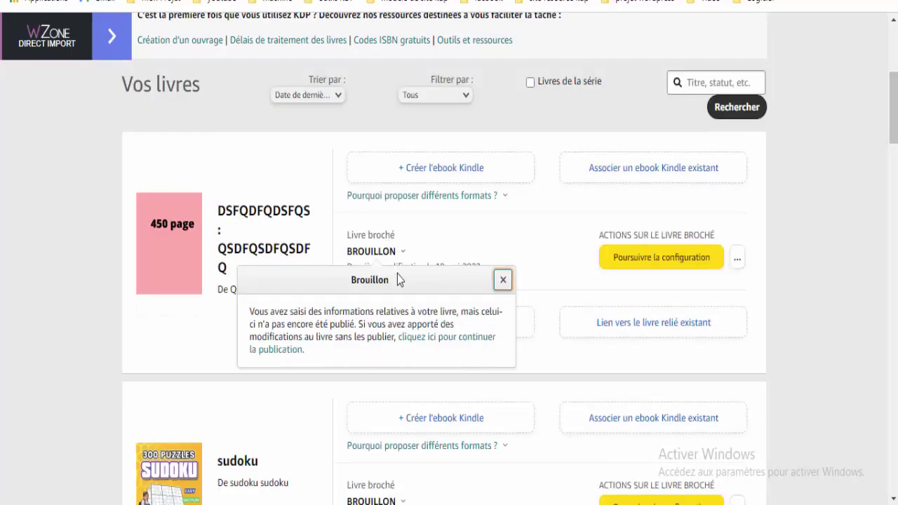
pyautogui.scroll(1, 389, 278)
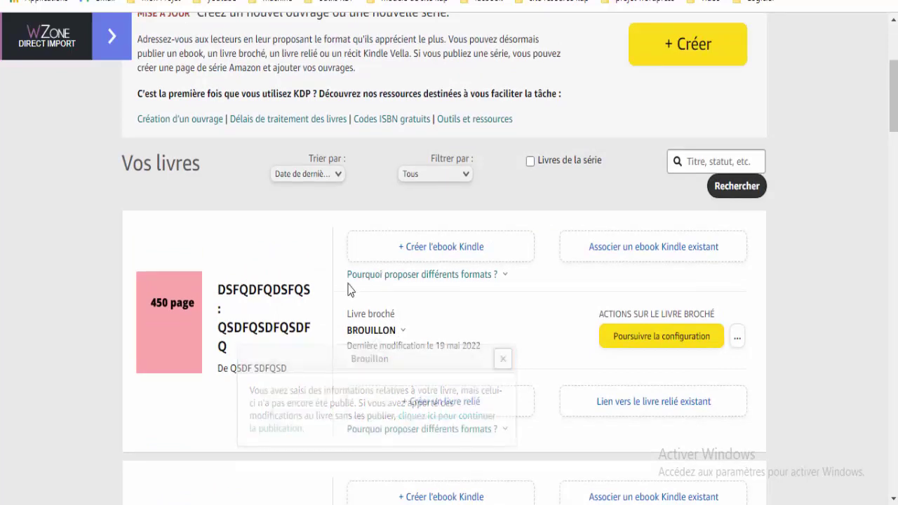